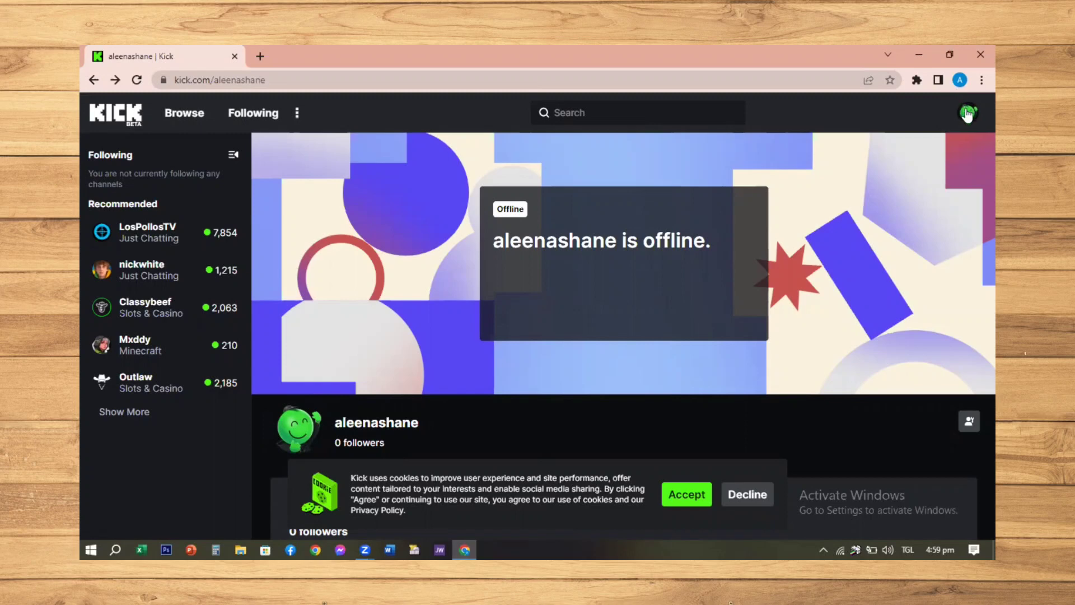
Open the Stream Key page in the Kick account settings to show the stream URL and key
left_click(968, 114)
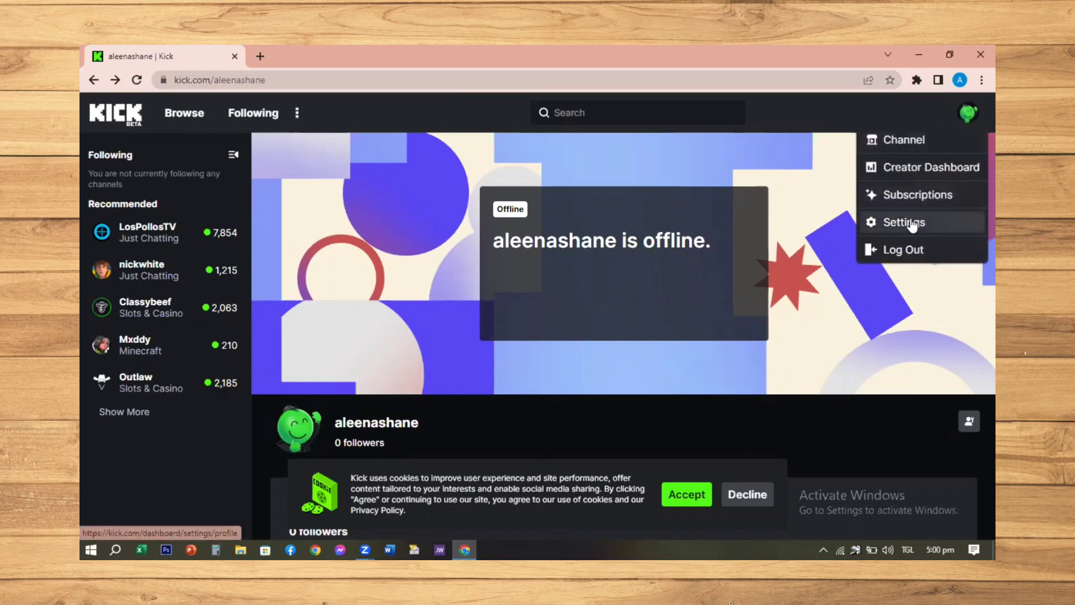
left_click(907, 222)
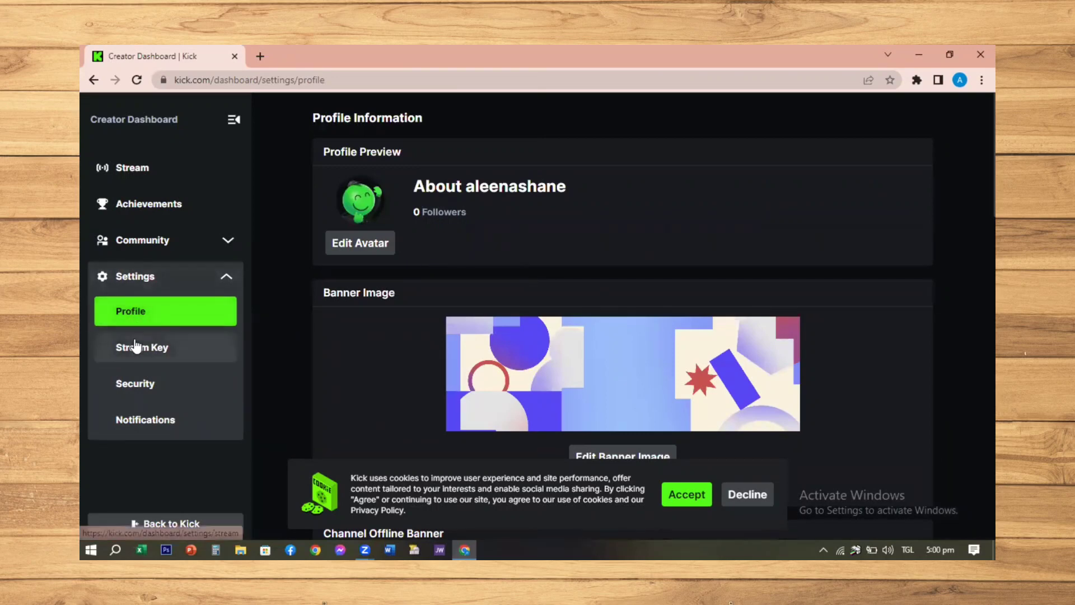
left_click(176, 348)
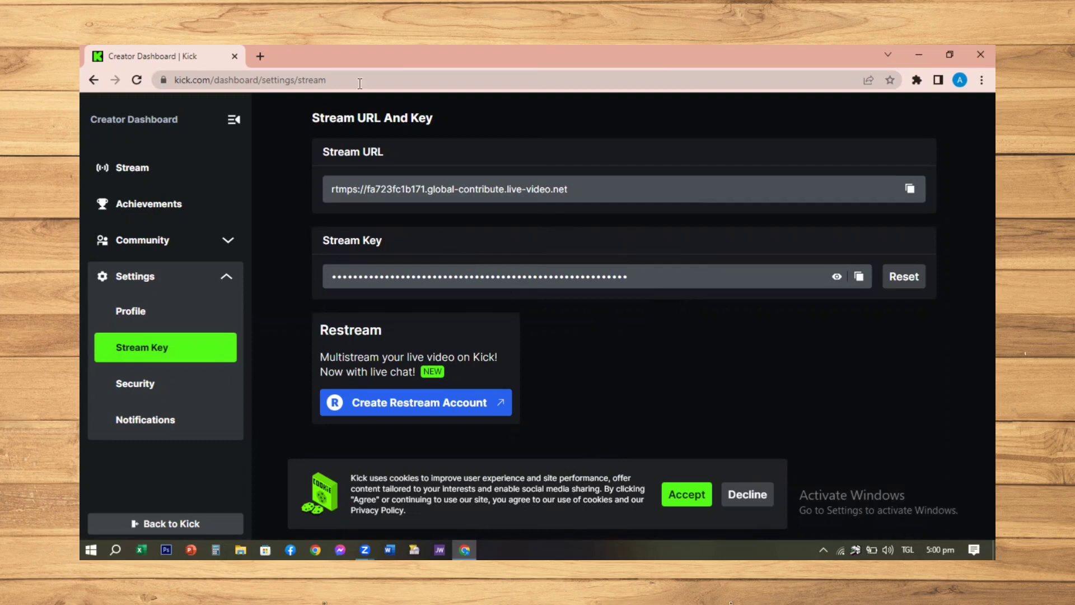
Search Google for "slobs" in a new browser tab, open the Streamlabs Desktop site and download Streamlabs Desktop
left_click(251, 65)
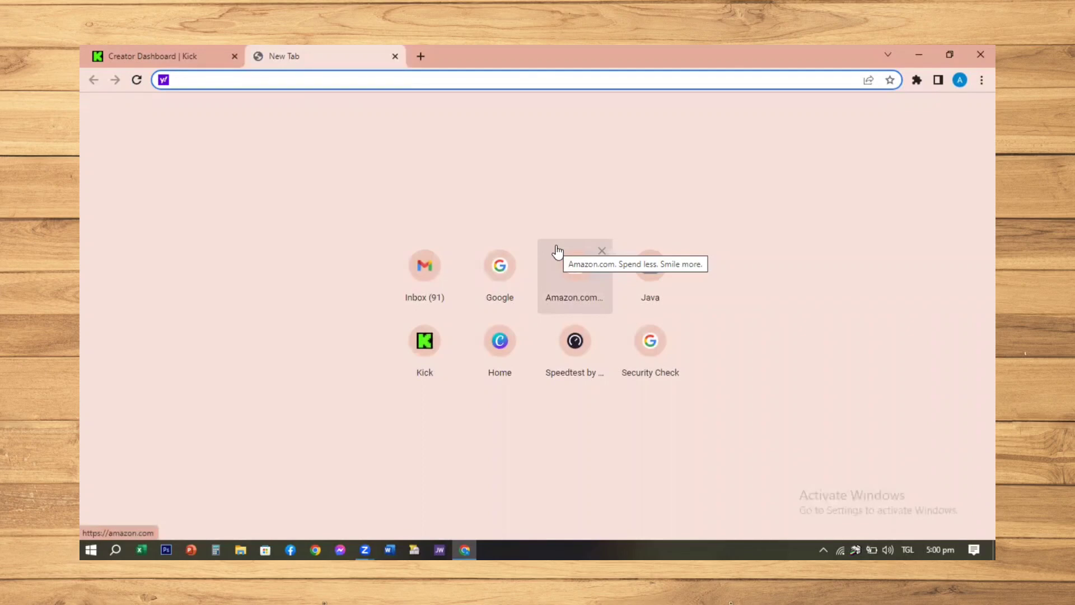
left_click(512, 276)
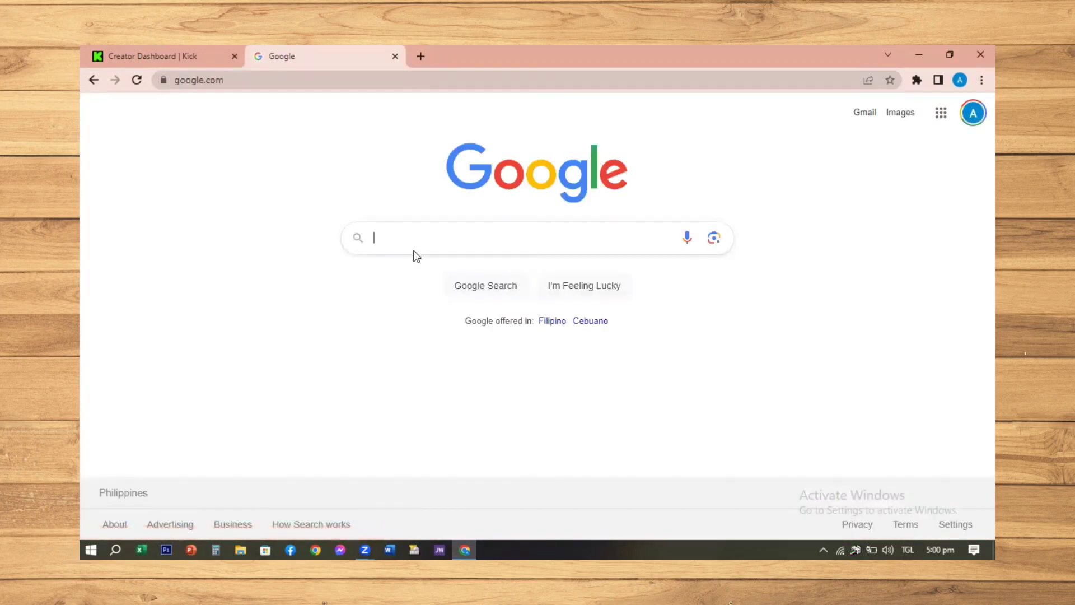
type("slobs")
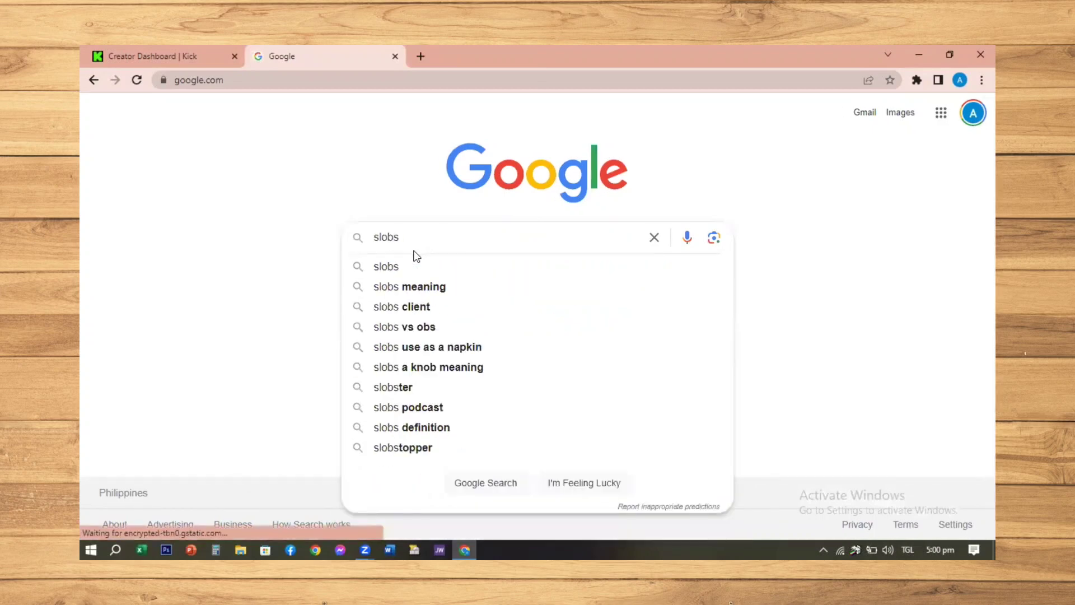
key("Return")
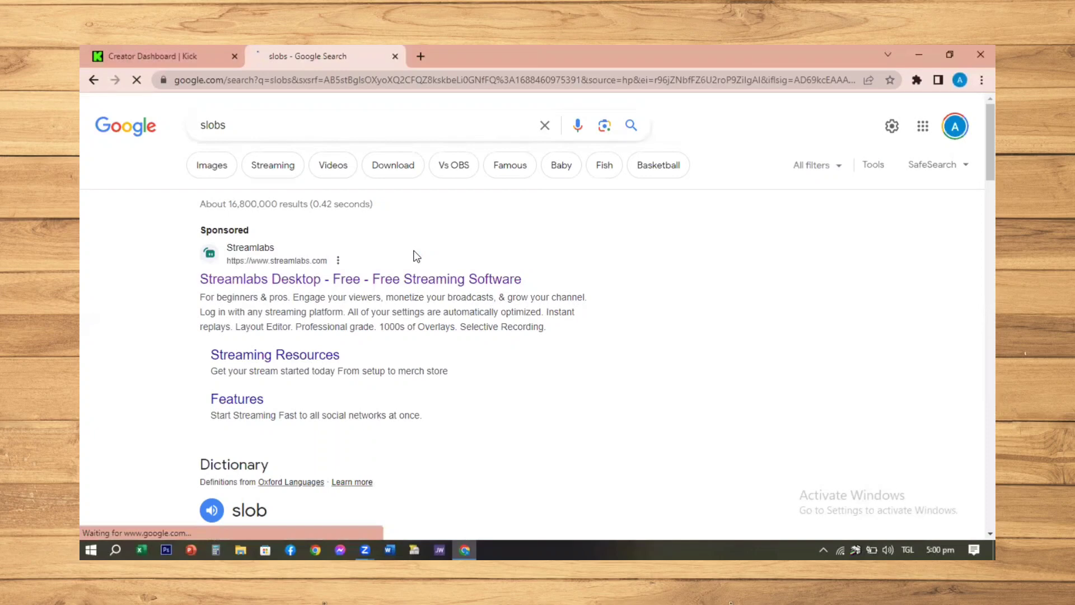
left_click(289, 279)
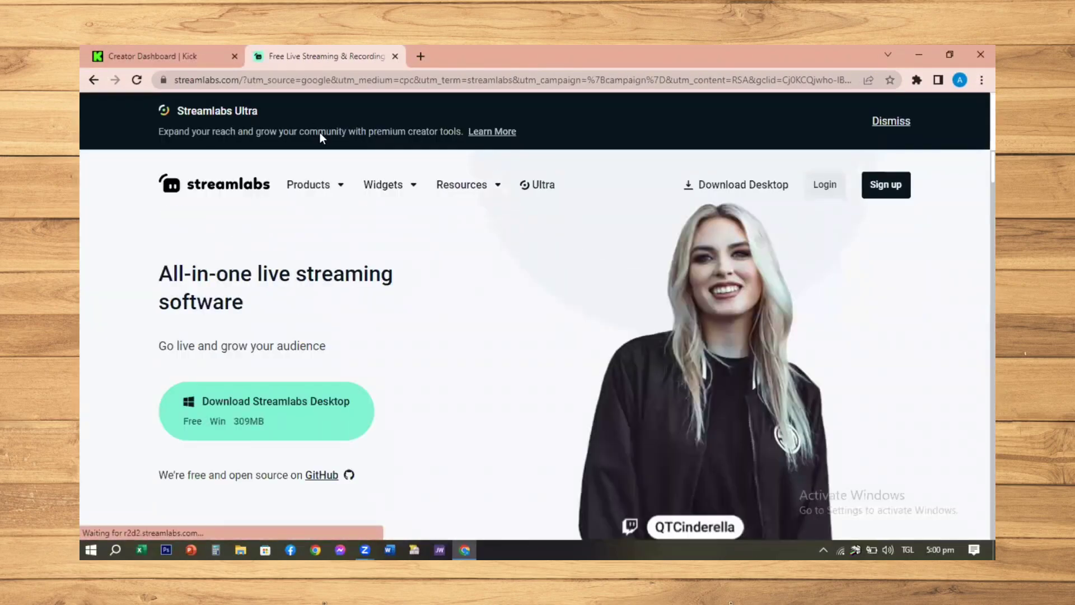
left_click(224, 412)
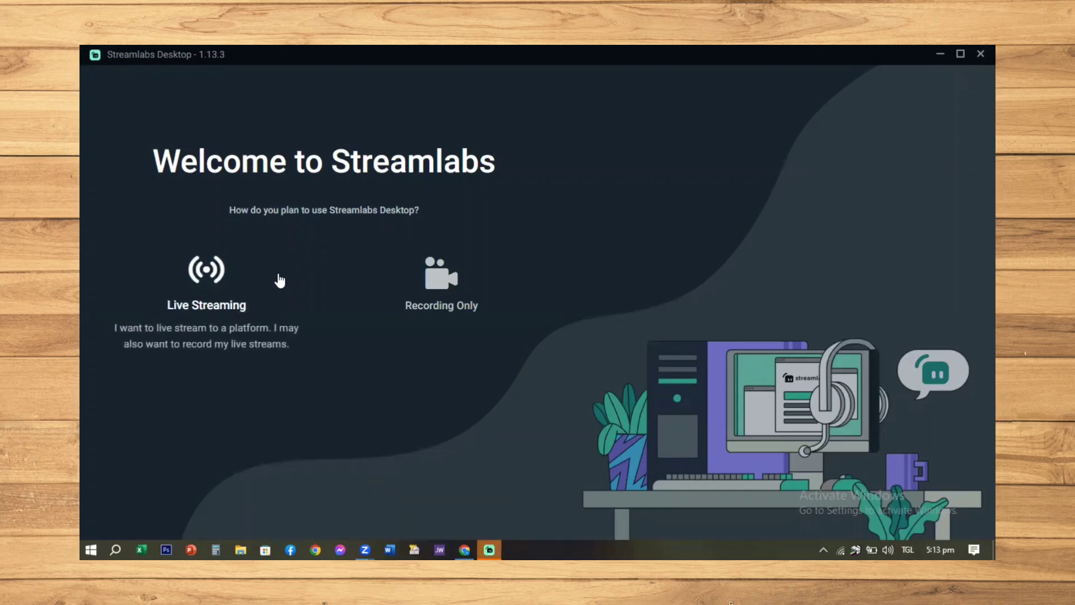
Complete the Streamlabs Desktop setup for Live Streaming, skipping platform sign-in, mic and webcam, and theme, and choose the free Starter plan
left_click(231, 292)
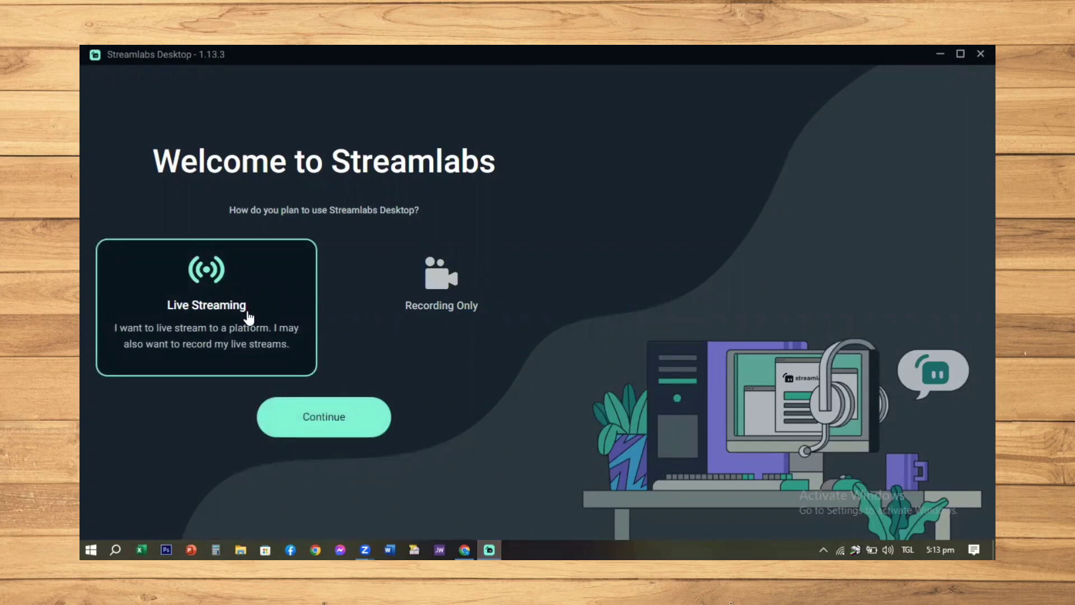
left_click(327, 434)
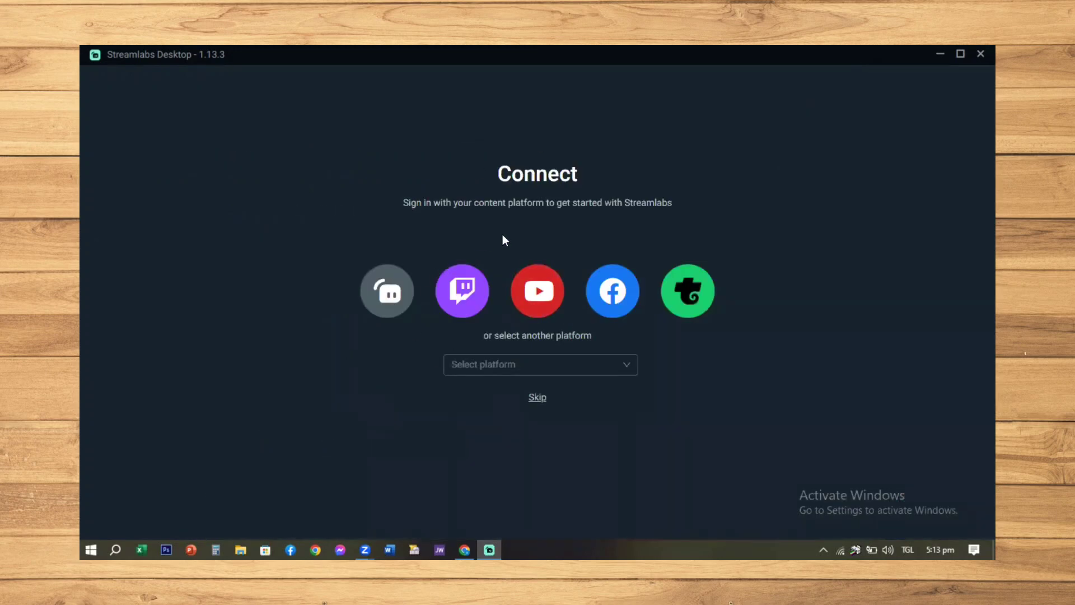
left_click(535, 397)
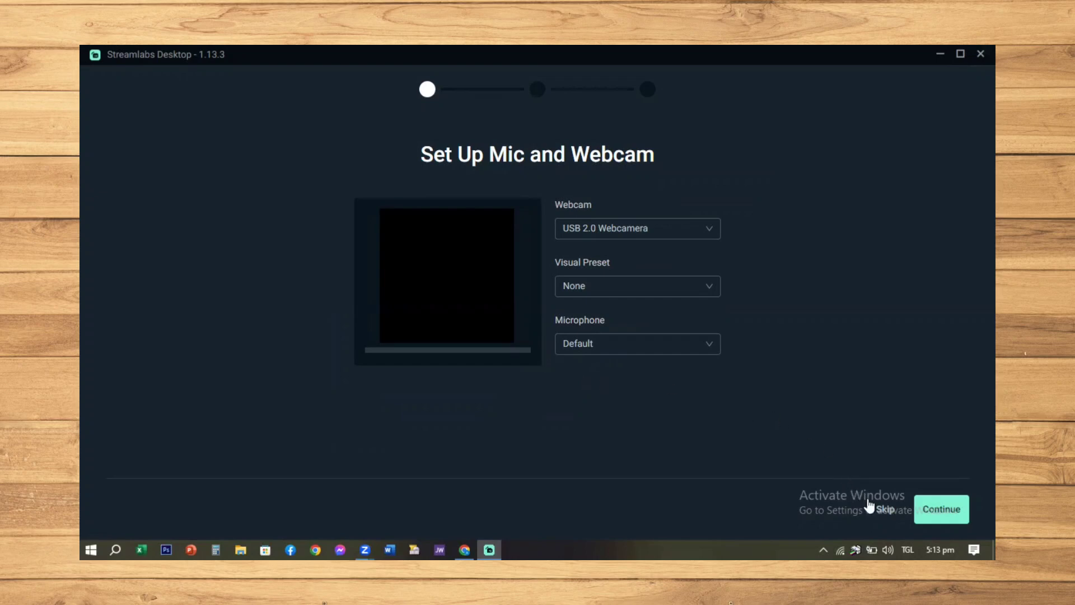
left_click(884, 510)
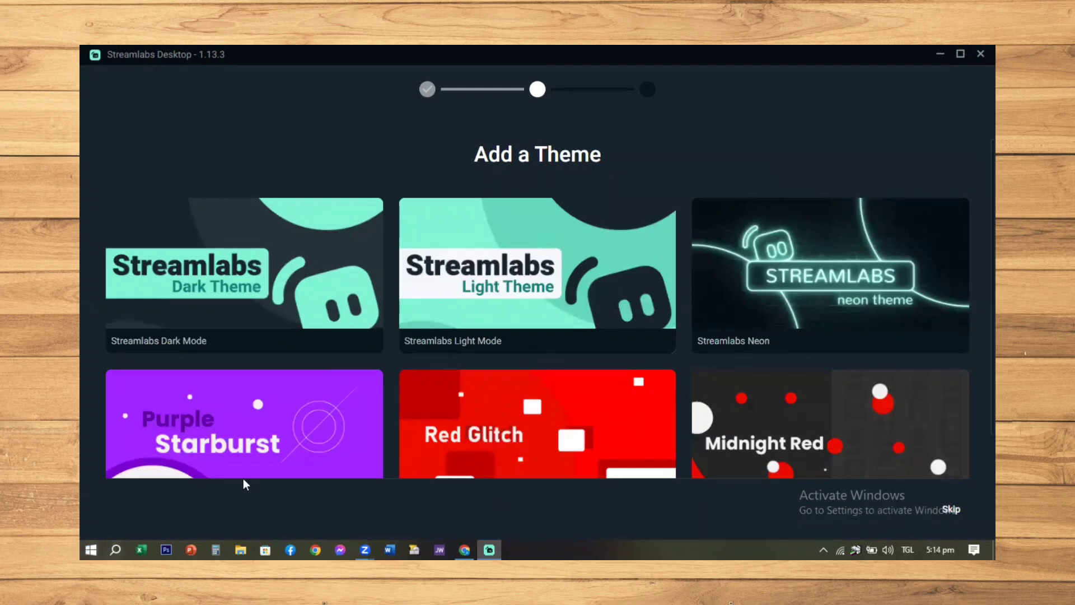
left_click(950, 510)
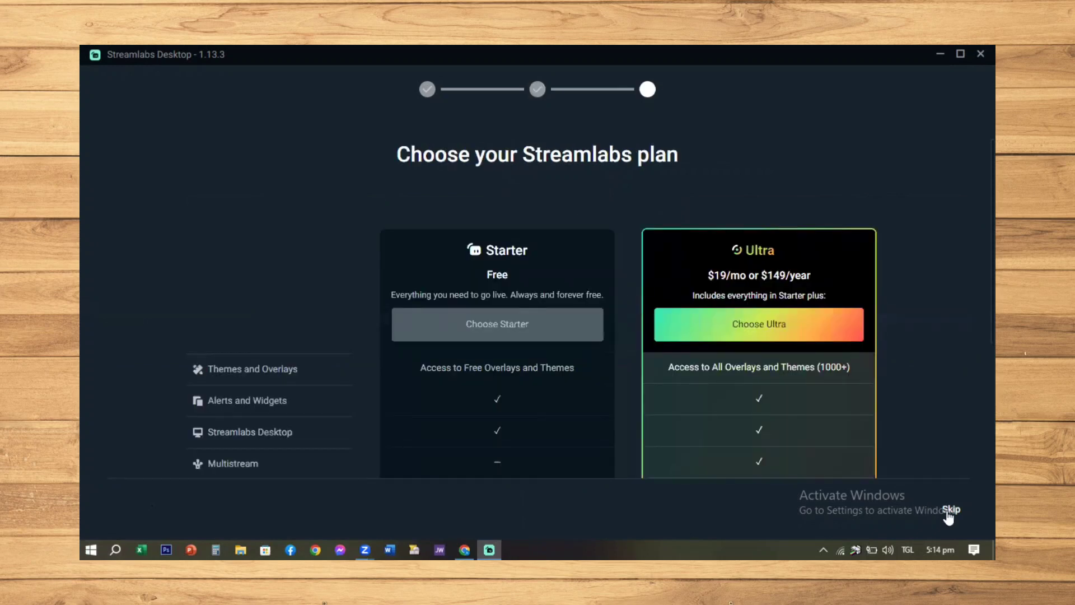
left_click(488, 331)
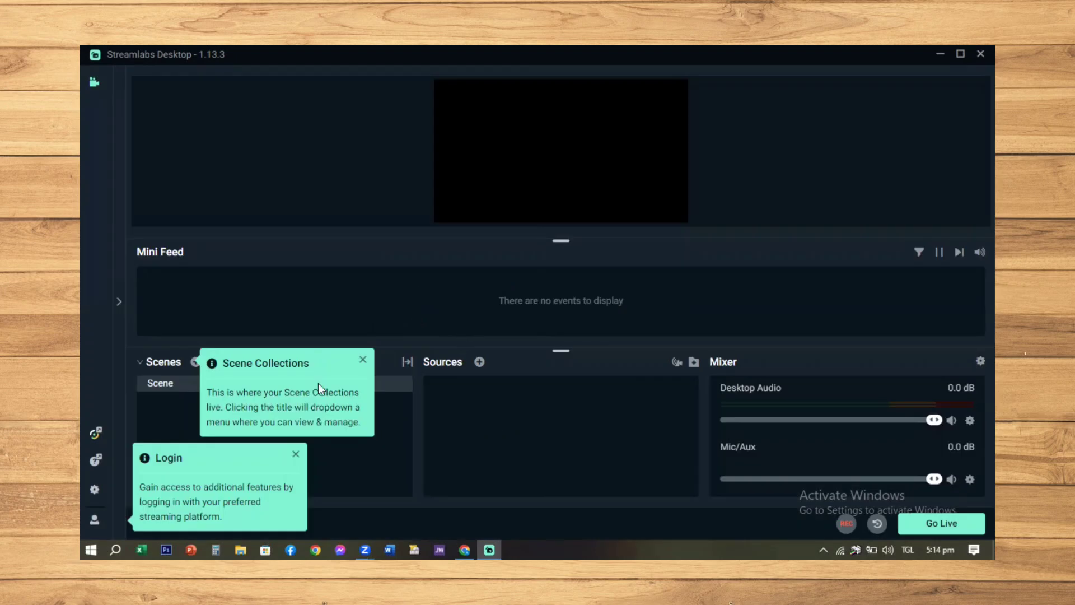
Change the stream type to Custom Streaming Server in the Streamlabs stream settings
left_click(94, 491)
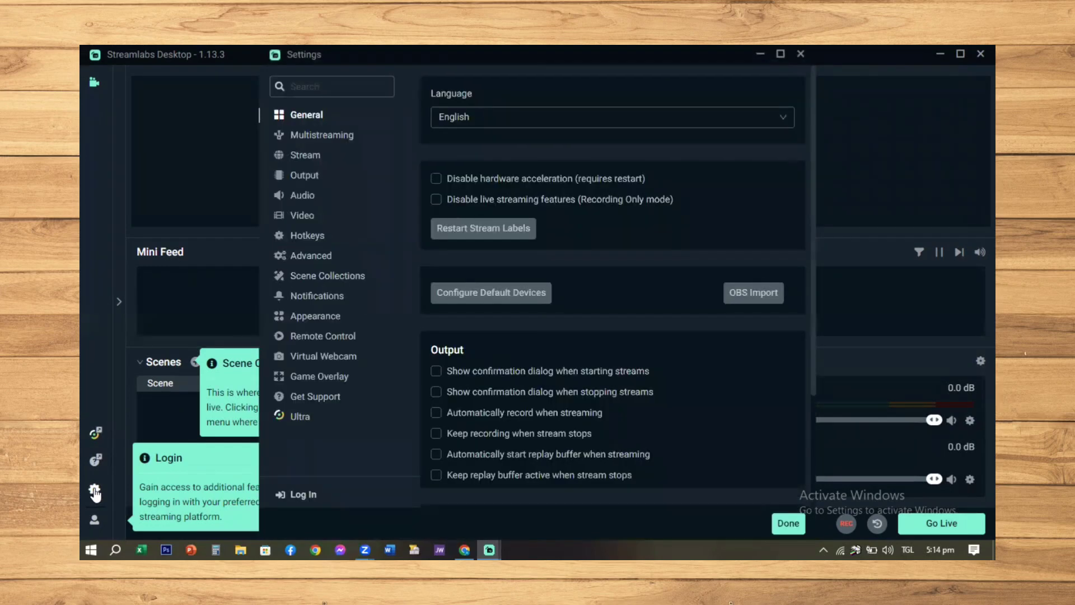
left_click(327, 161)
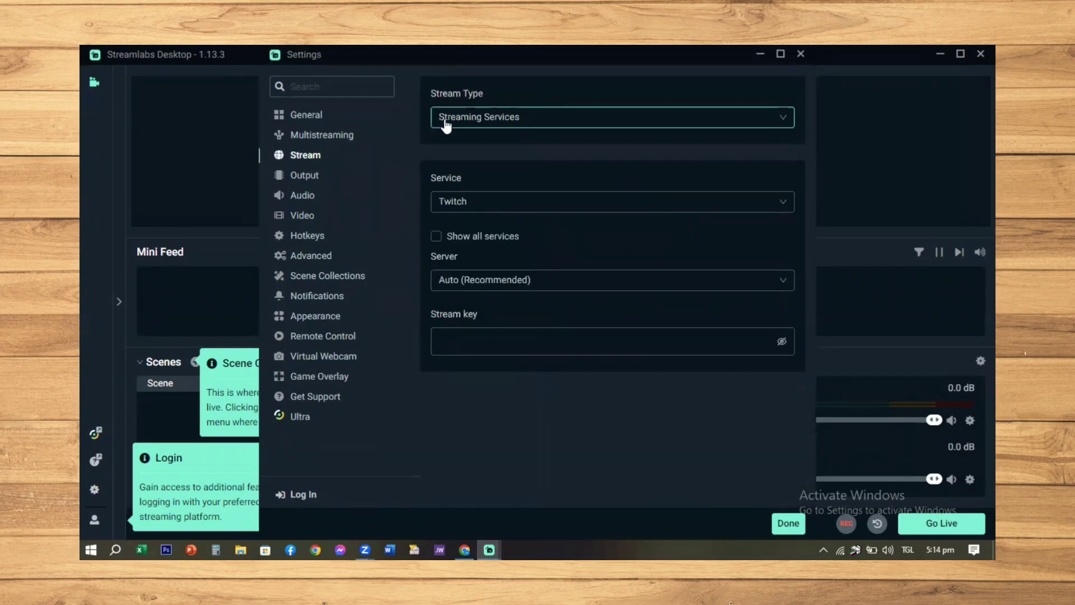
left_click(782, 123)
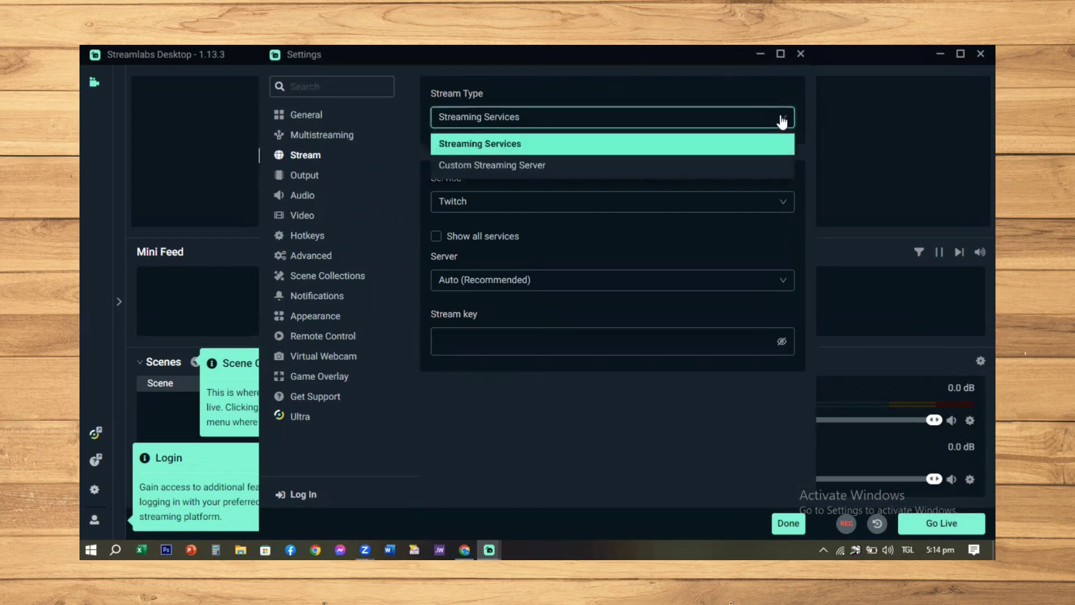
left_click(663, 168)
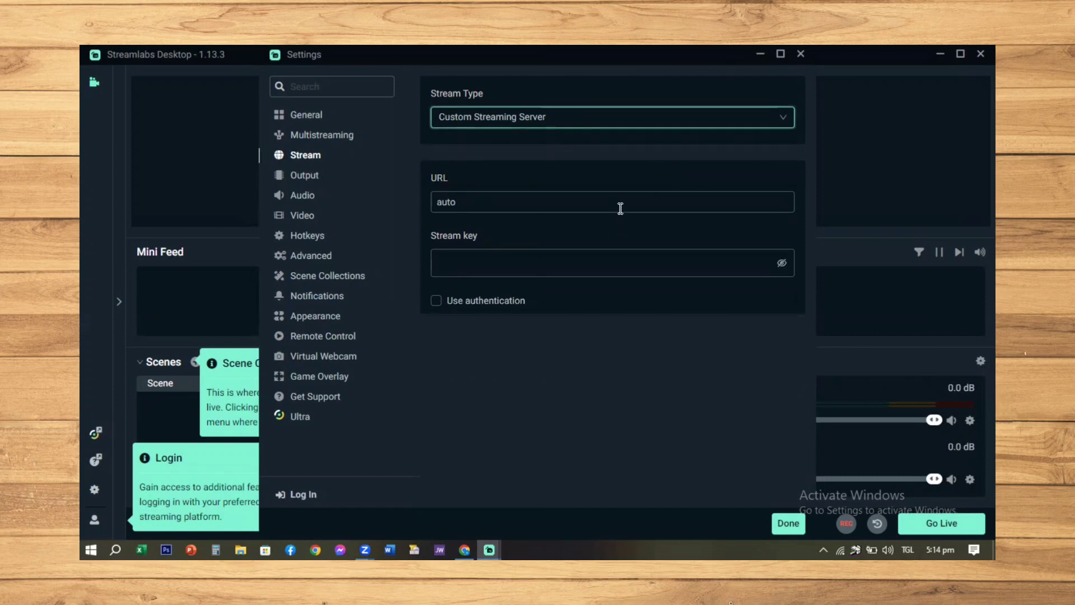
Switch to Chrome and copy the stream URL from the Kick Creator Dashboard
left_click(465, 541)
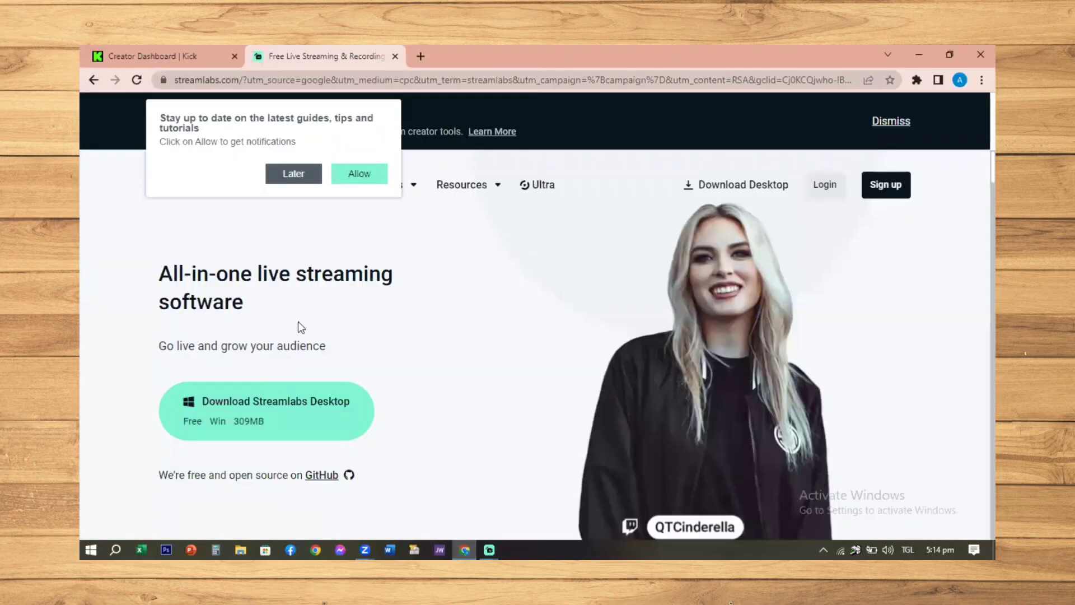
left_click(125, 63)
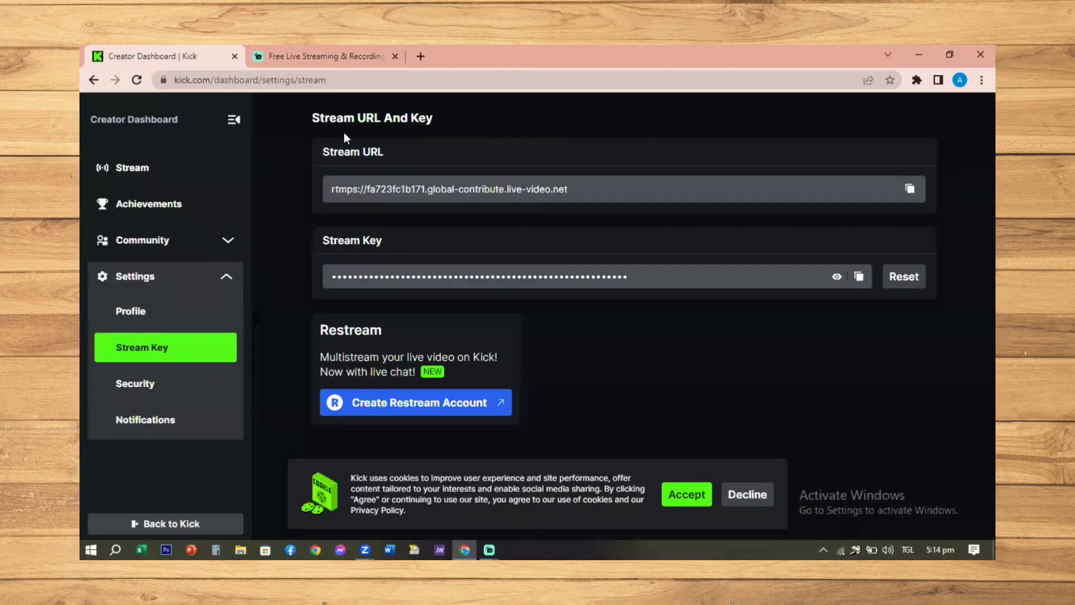
left_click(911, 190)
Switch to the Streamlabs settings window and replace the server URL with the copied rtmps://fa723fc1b171.global-contribute.live-video.net
left_click(493, 540)
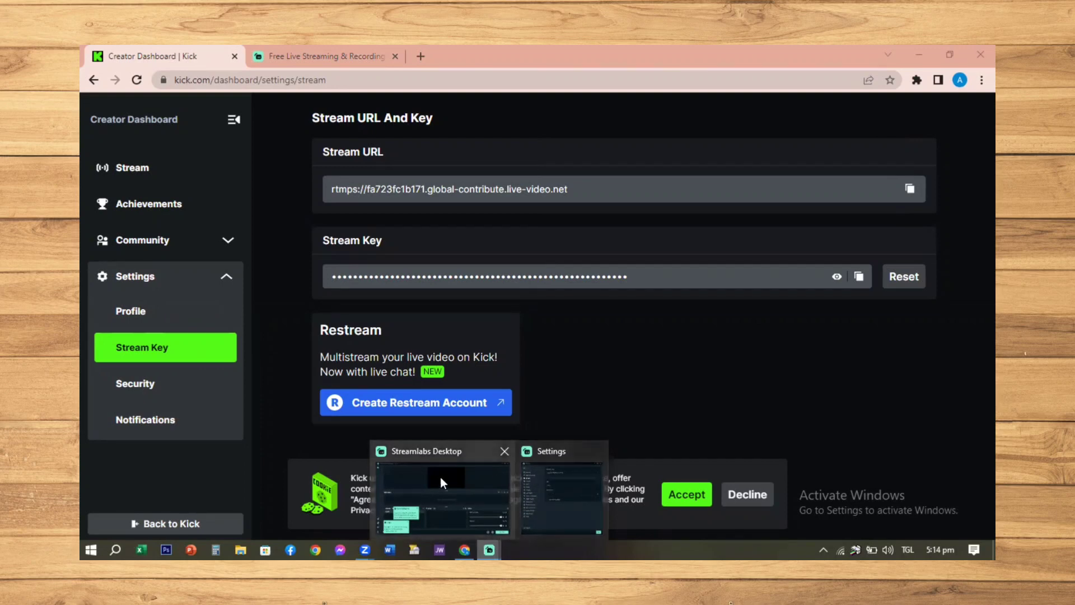
left_click(554, 502)
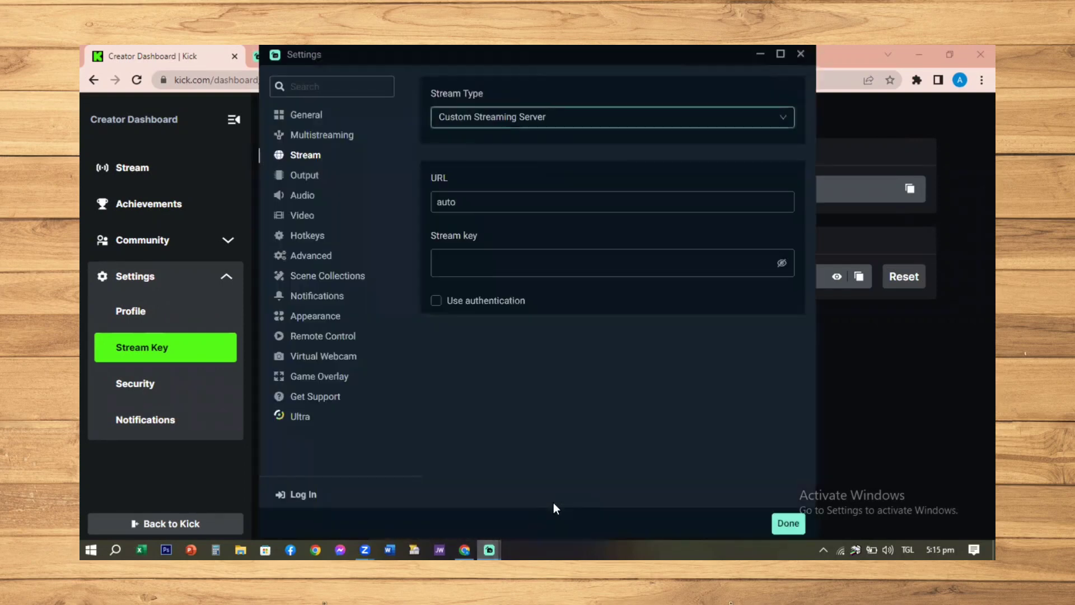
left_click(697, 203)
key("BackSpace")
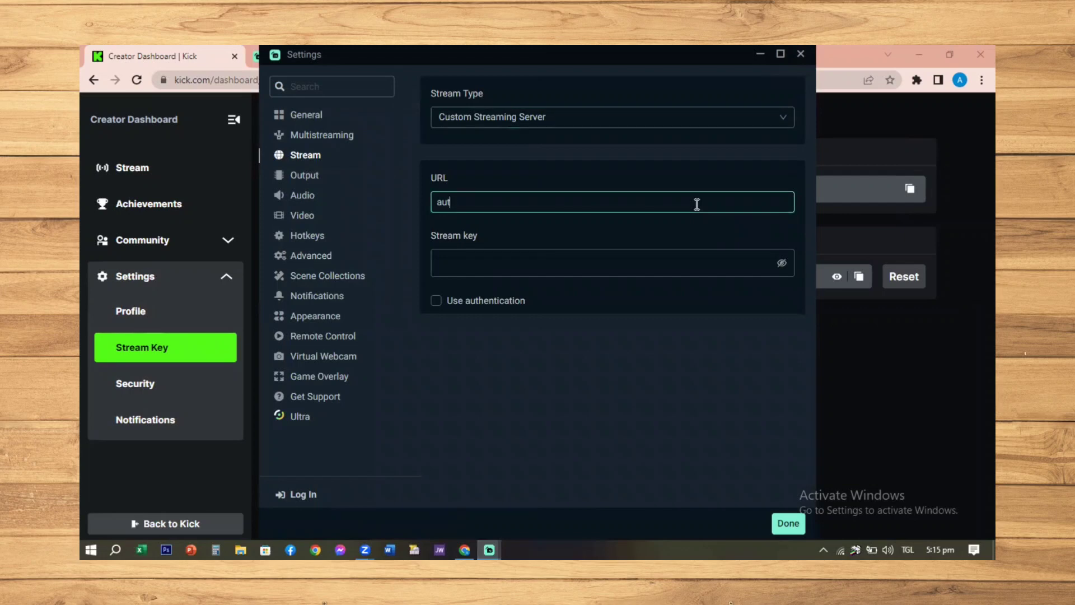
key("BackSpace")
key("BackSpace")
key("BackSpace")
right_click(697, 205)
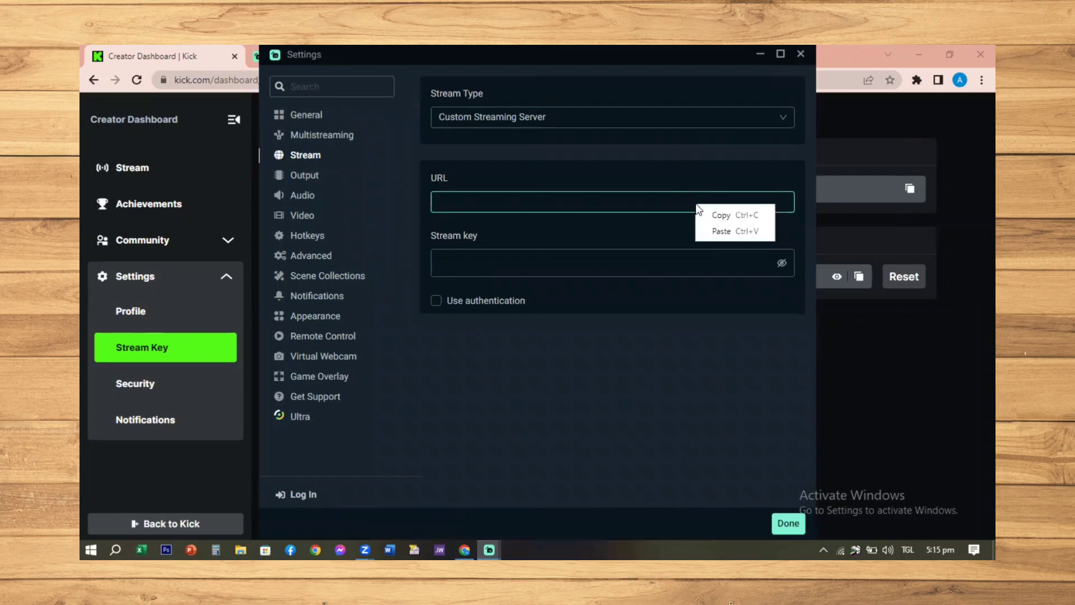
left_click(722, 231)
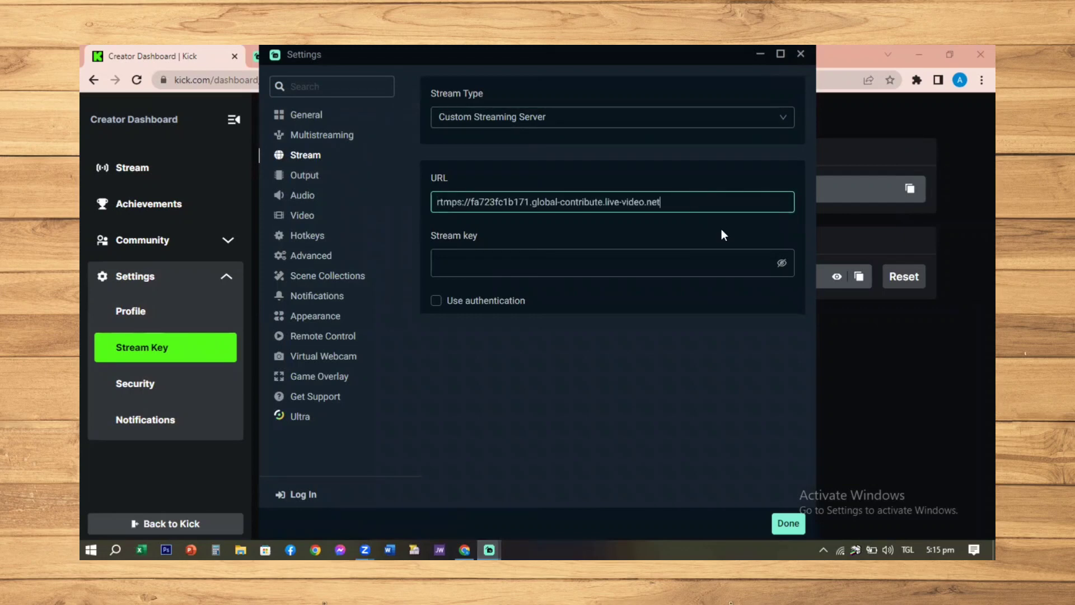
Copy the stream key from the Kick dashboard in Chrome, paste it into the Streamlabs Stream key field and save the settings
left_click(465, 548)
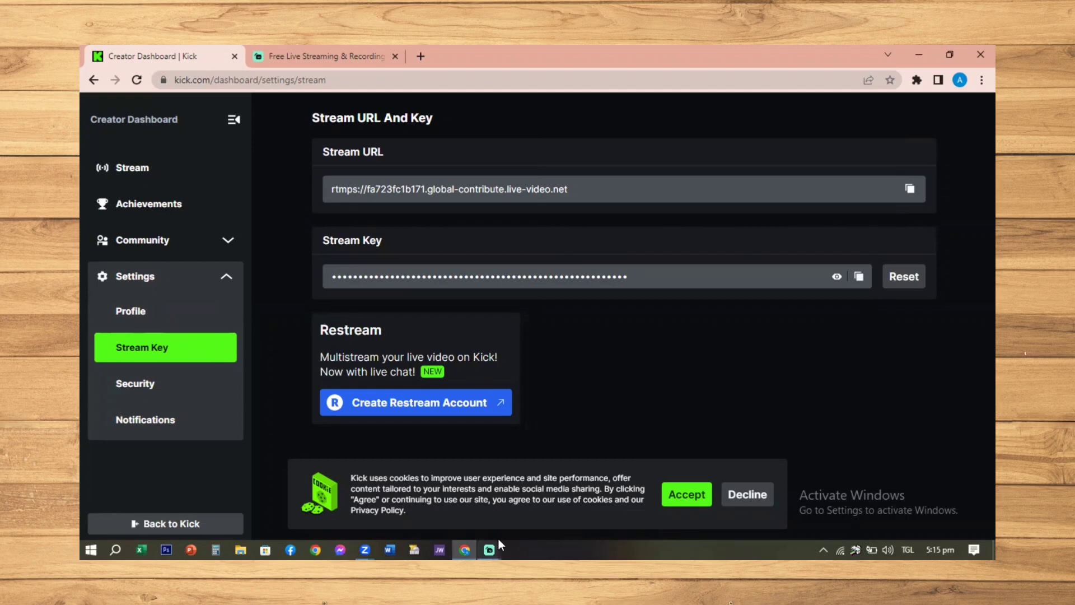
mouse_move(499, 538)
left_click(555, 501)
left_click(472, 258)
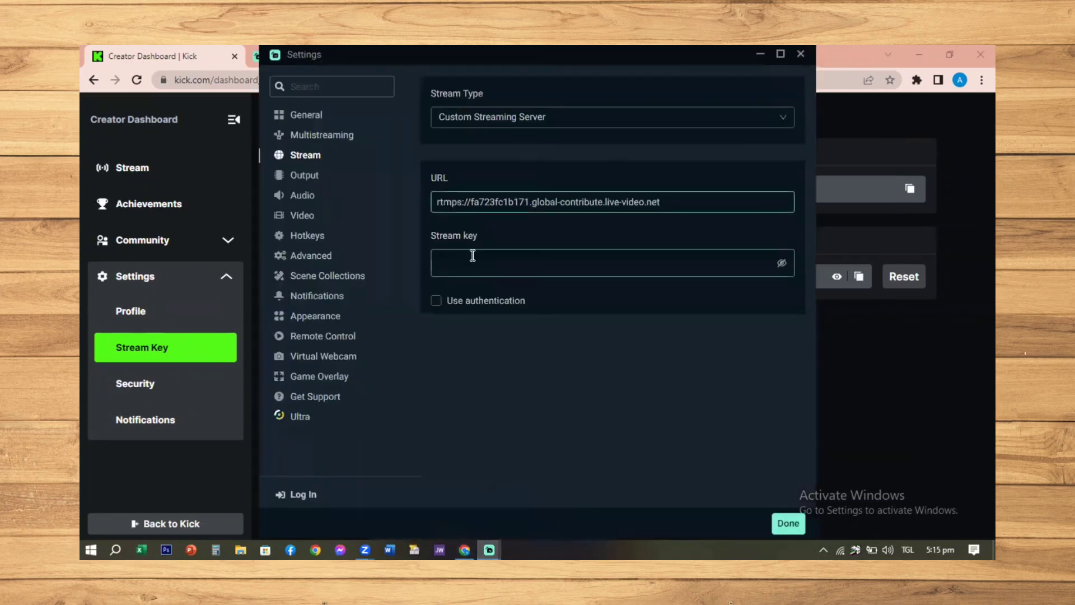
right_click(472, 258)
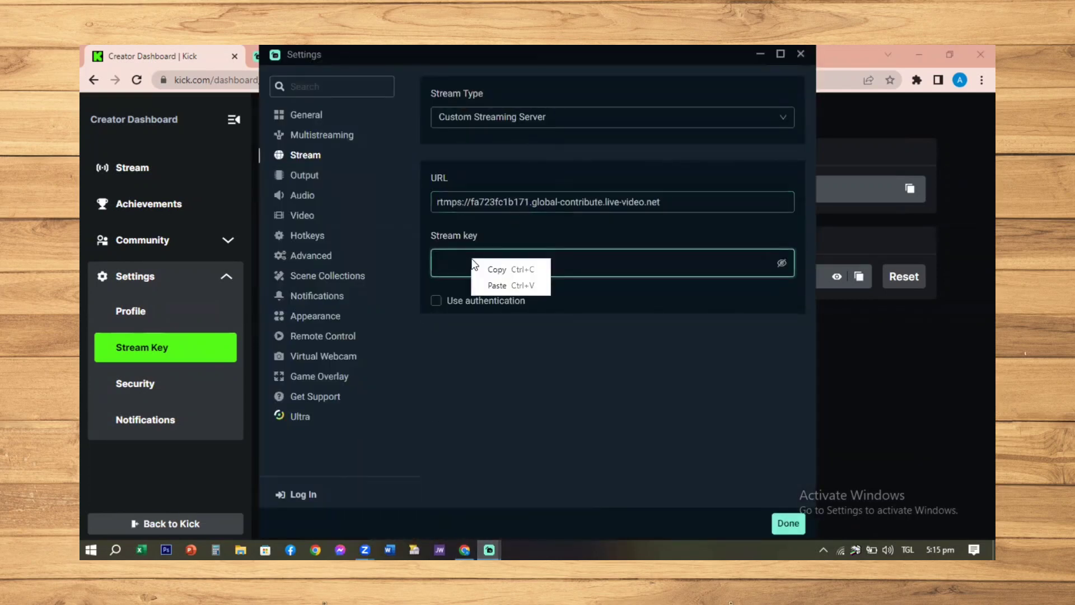
left_click(496, 283)
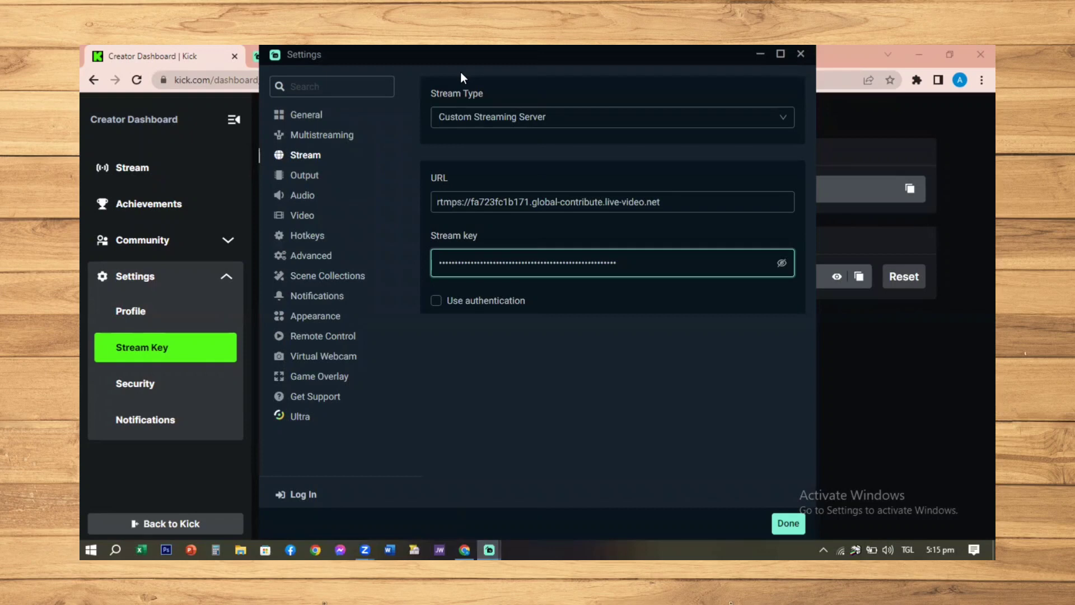
left_click(781, 523)
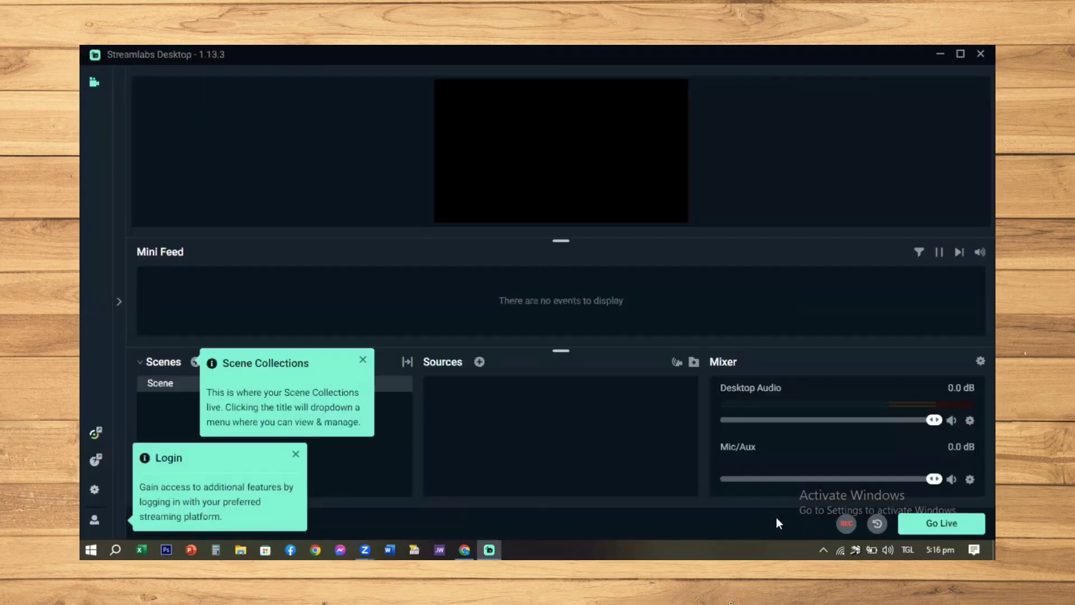
Add a new scene named "screen 1"
left_click(196, 362)
type("sv")
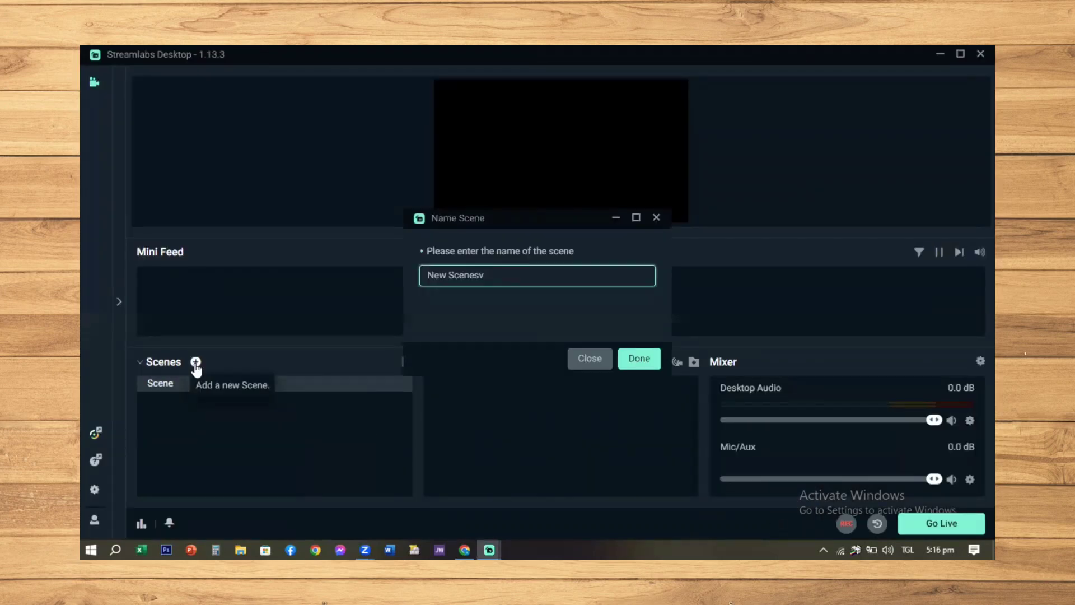
key("BackSpace")
type("cree")
key("BackSpace")
key("BackSpace")
key("BackSpace")
key("BackSpace")
key("BackSpace")
key("BackSpace")
key("BackSpace")
key("BackSpace")
key("BackSpace")
key("BackSpace")
key("BackSpace")
key("BackSpace")
key("BackSpace")
key("BackSpace")
type("screen 1")
key("Return")
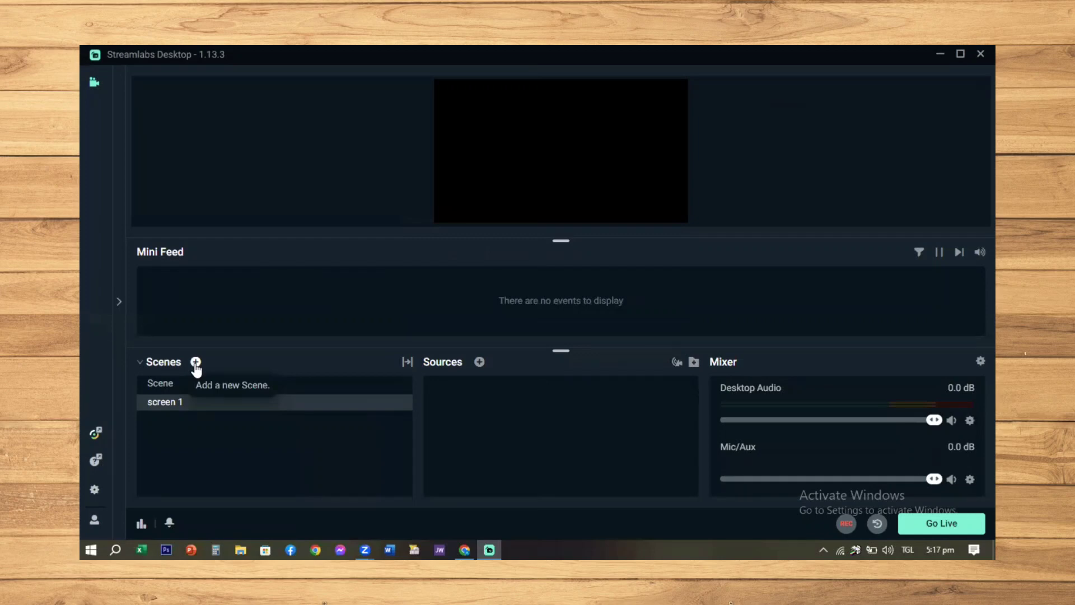
Start adding a source to the screen 1 scene, minimise the Add Source window and bring up the Windows desktop's options
left_click(479, 362)
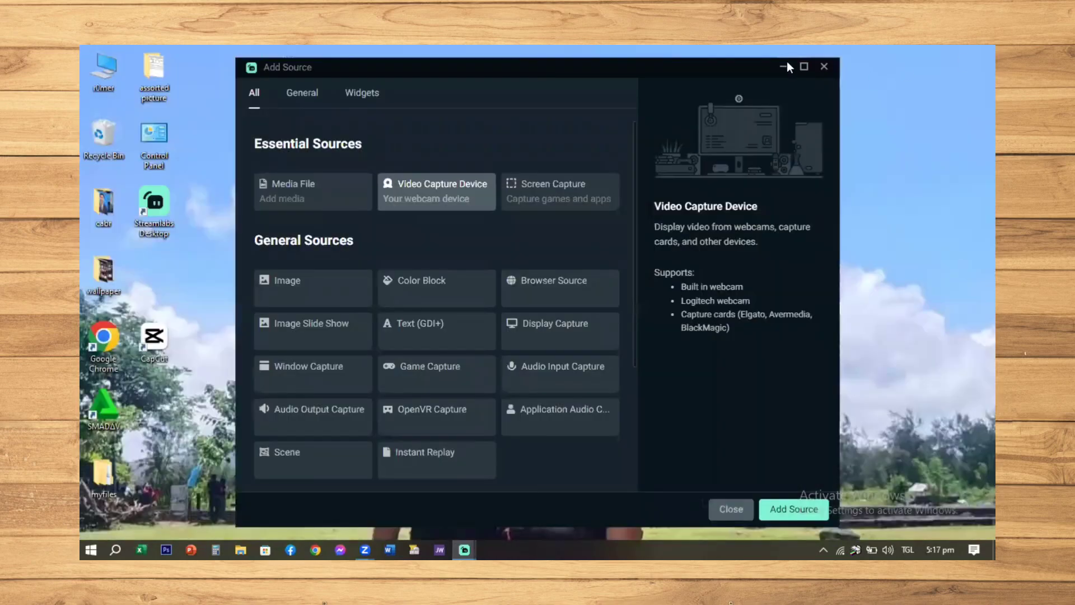
left_click(786, 67)
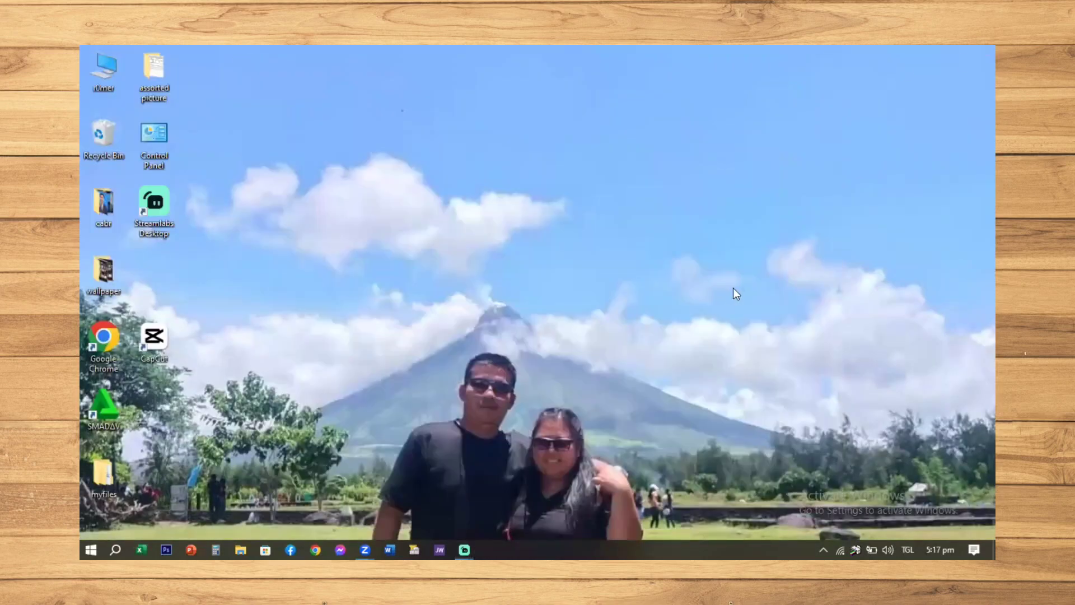
right_click(684, 261)
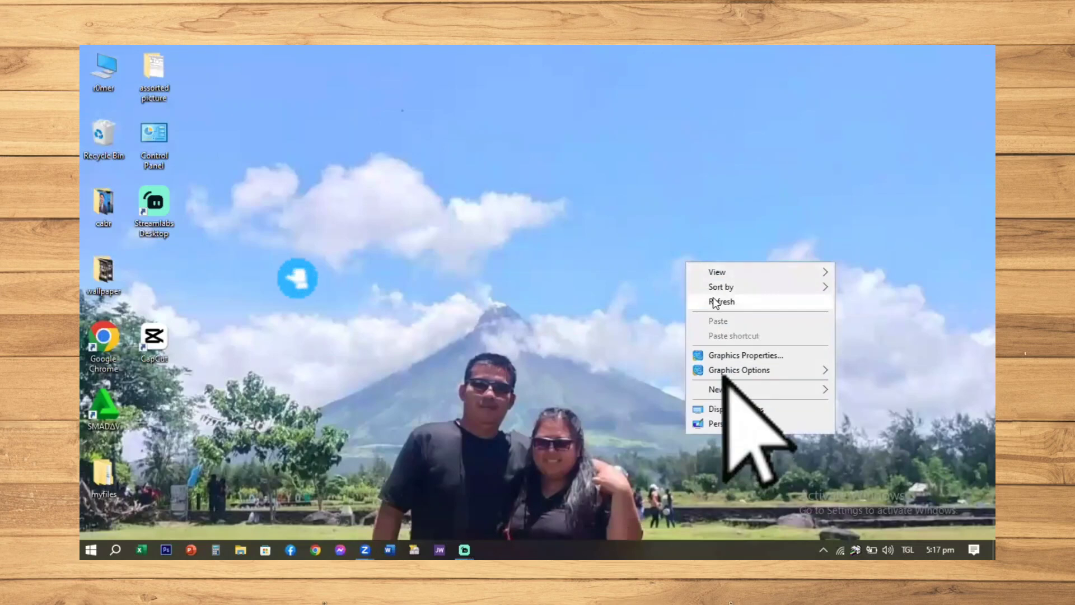